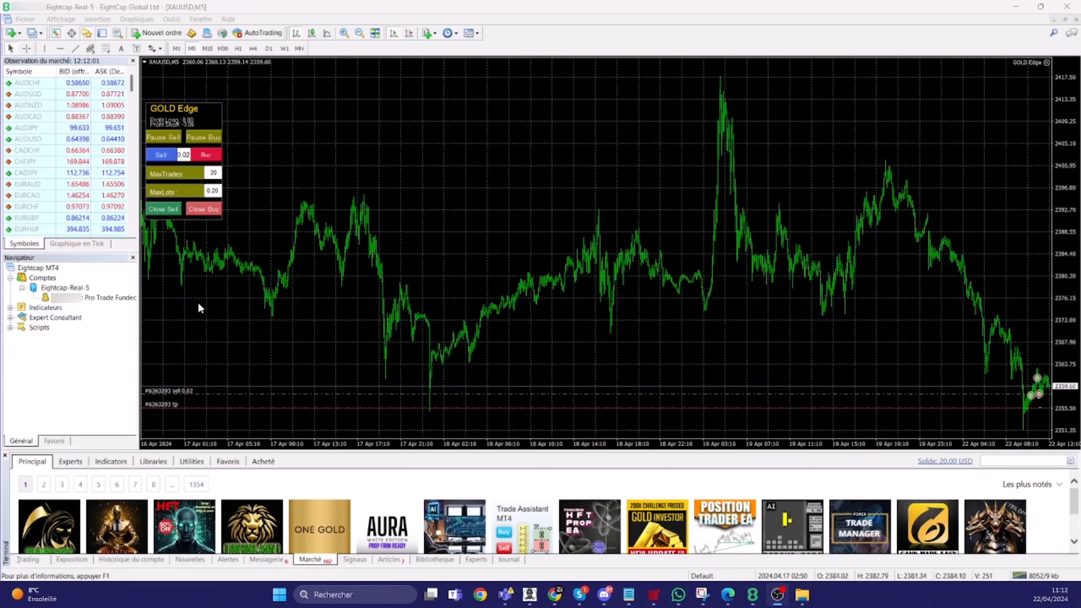
Step: Review the trading account login dialog and its server choices, keep Eightcap-Real-5, and close it without logging in
click(190, 333)
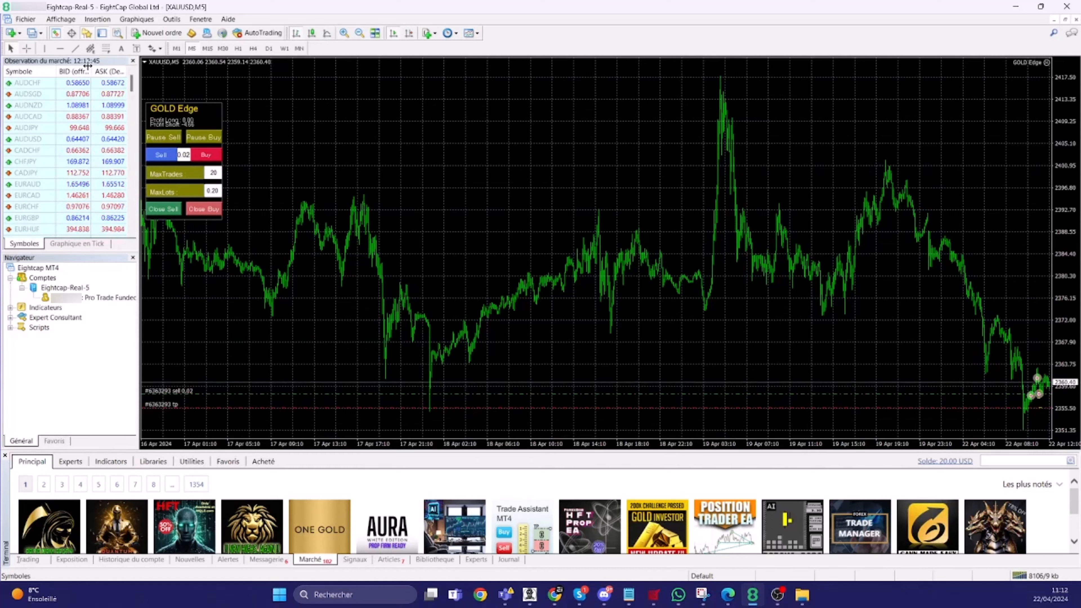
click(24, 20)
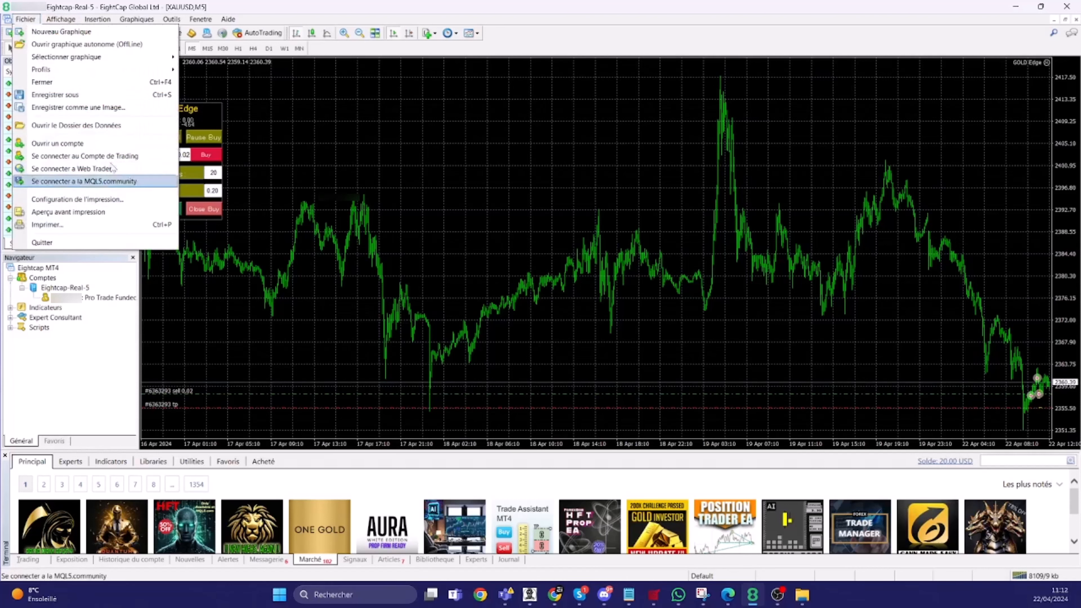
click(60, 156)
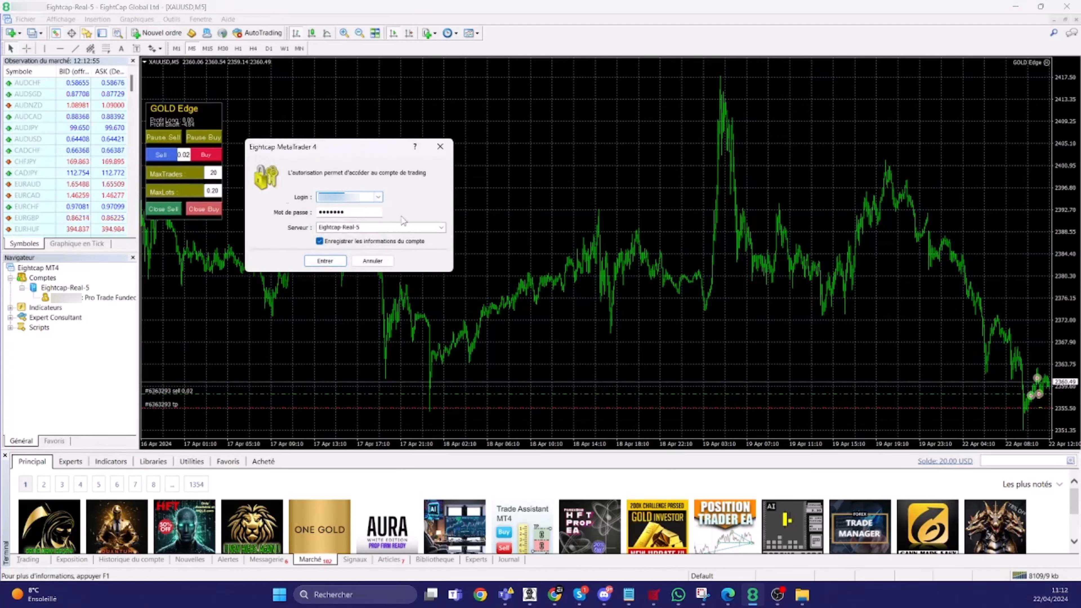
click(356, 211)
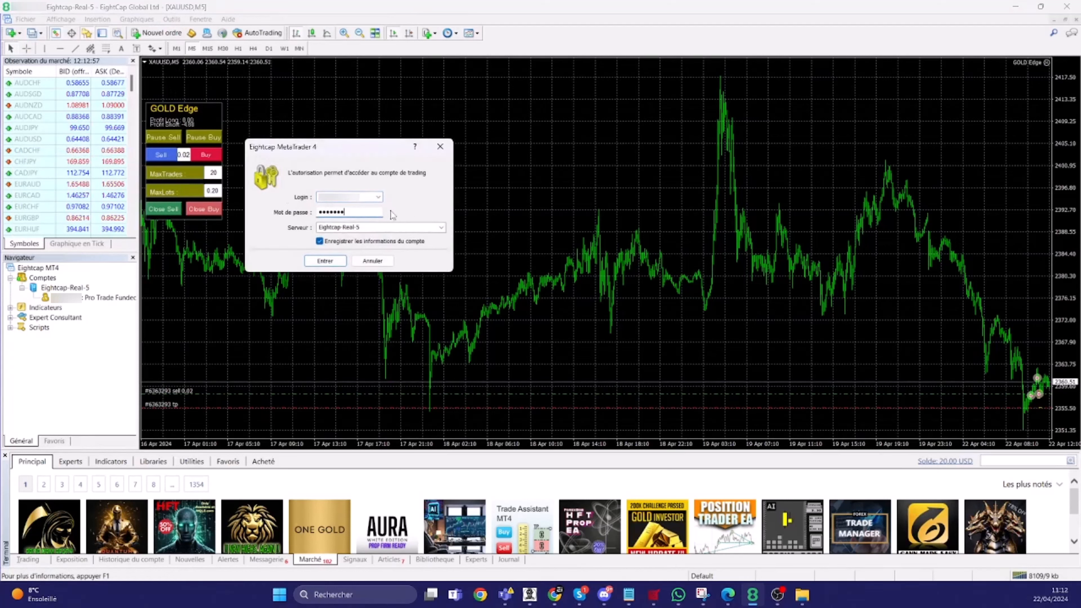
click(398, 227)
click(441, 227)
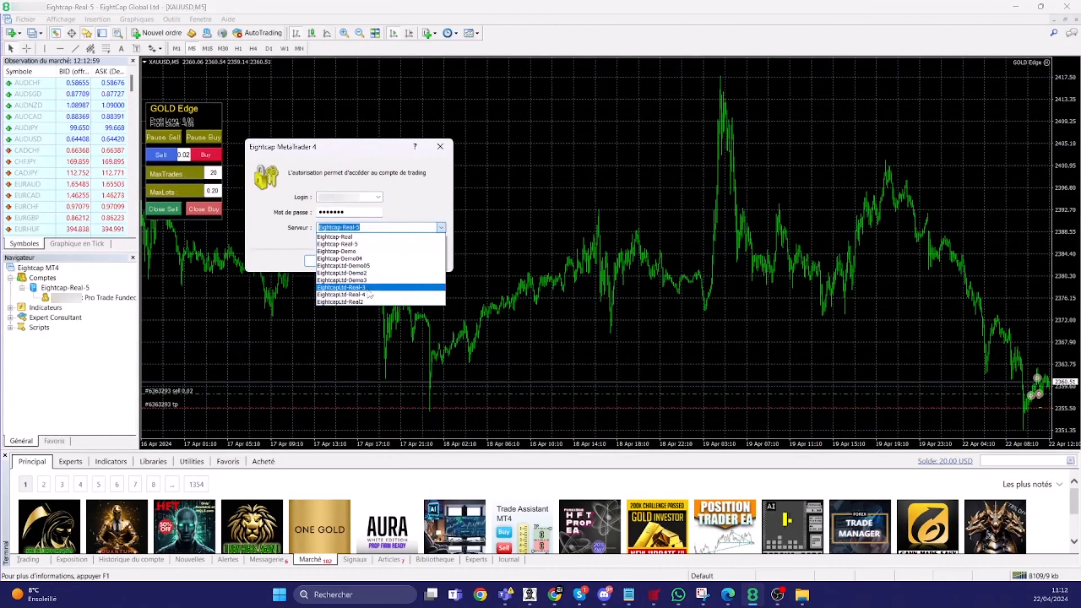
click(340, 244)
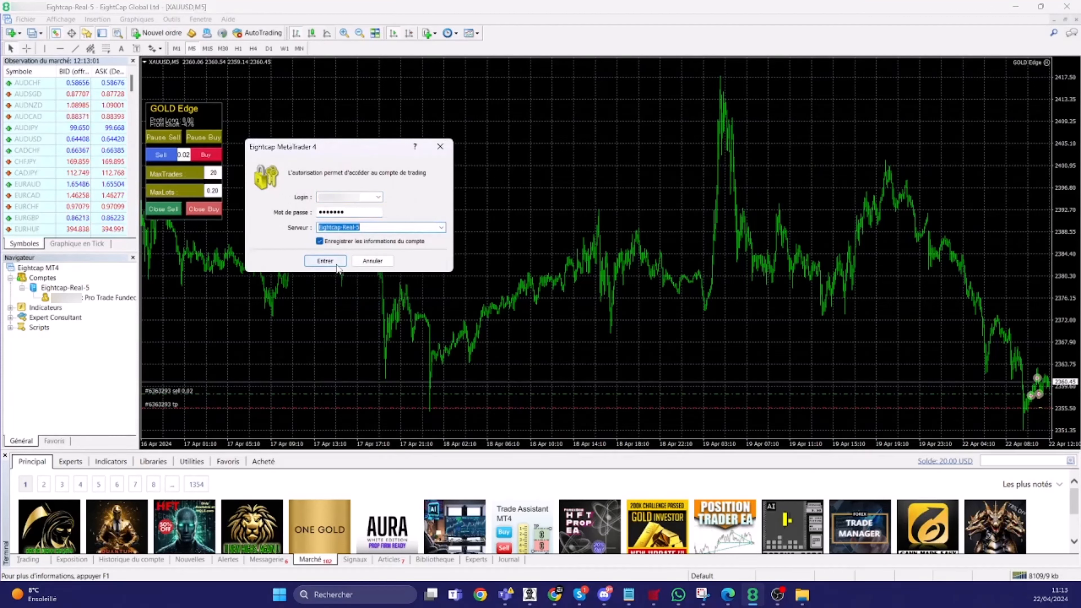
click(440, 152)
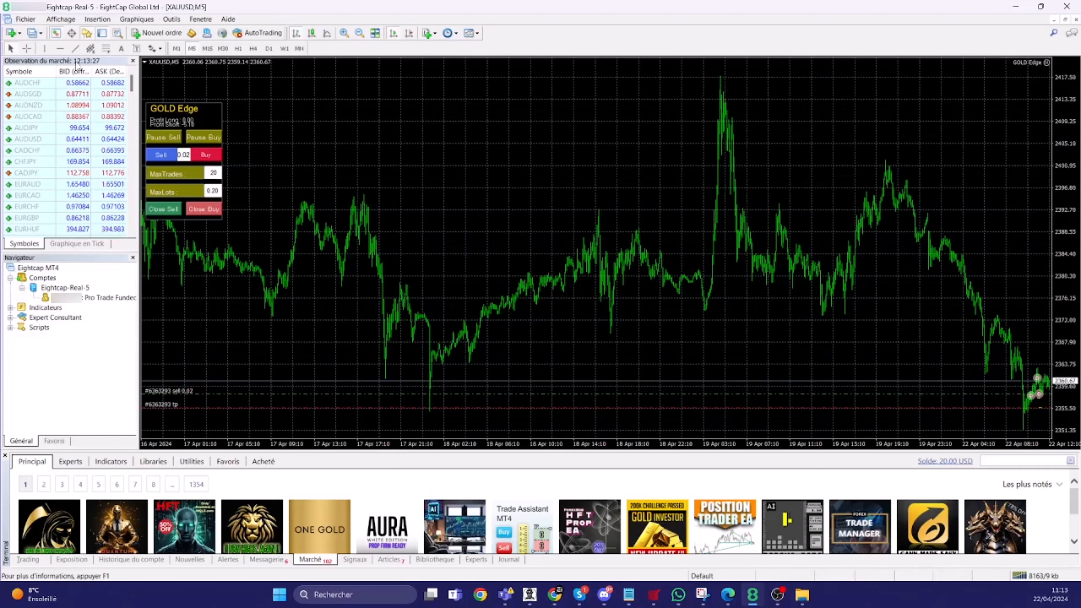
Step: Open the MQL5 community account connection and go to the page for topping up MQL5 services
click(25, 18)
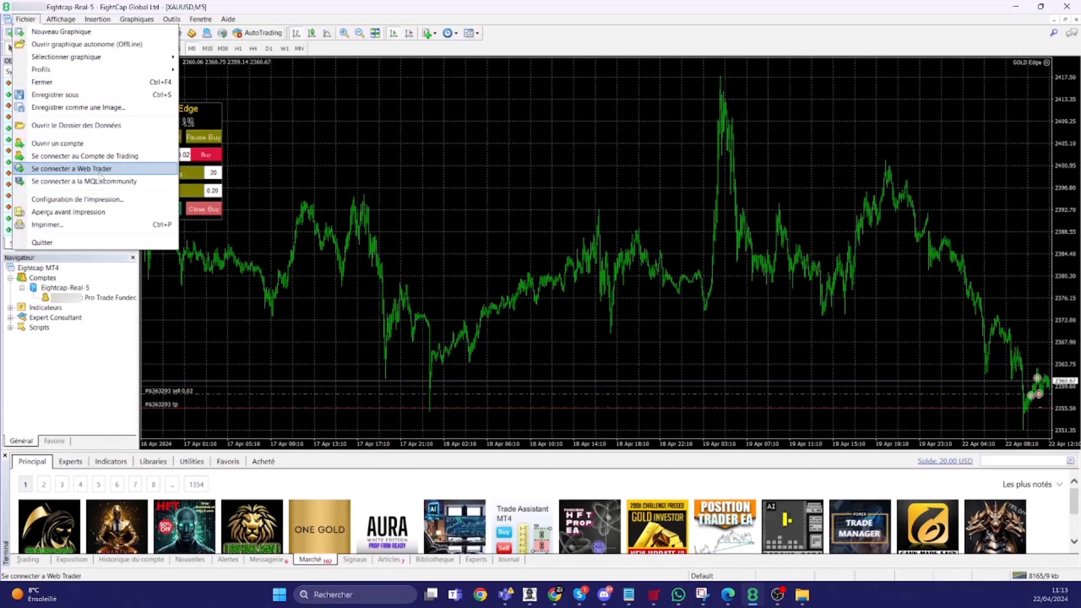
click(95, 183)
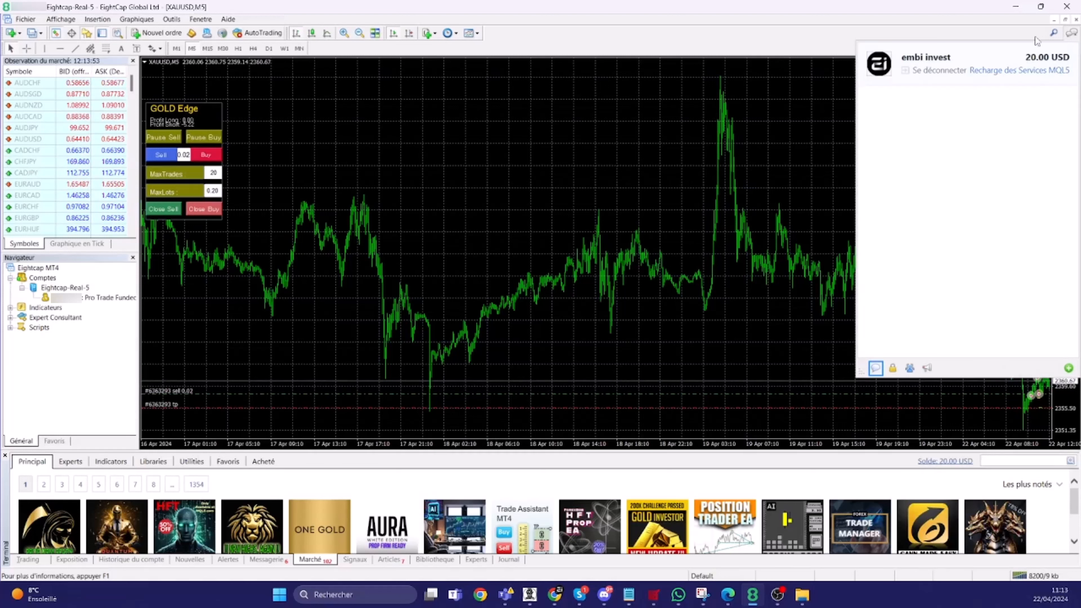
click(1021, 78)
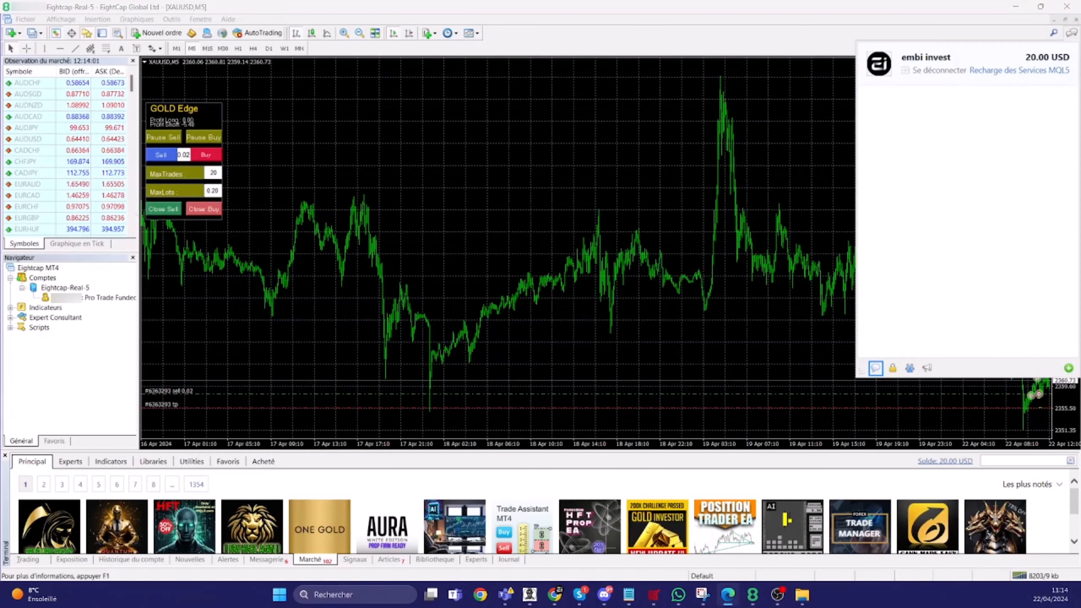
Step: Examine the MQL5 top-up payment methods and the bank card top-up form, and close the browser window
drag(411, 246, 554, 206)
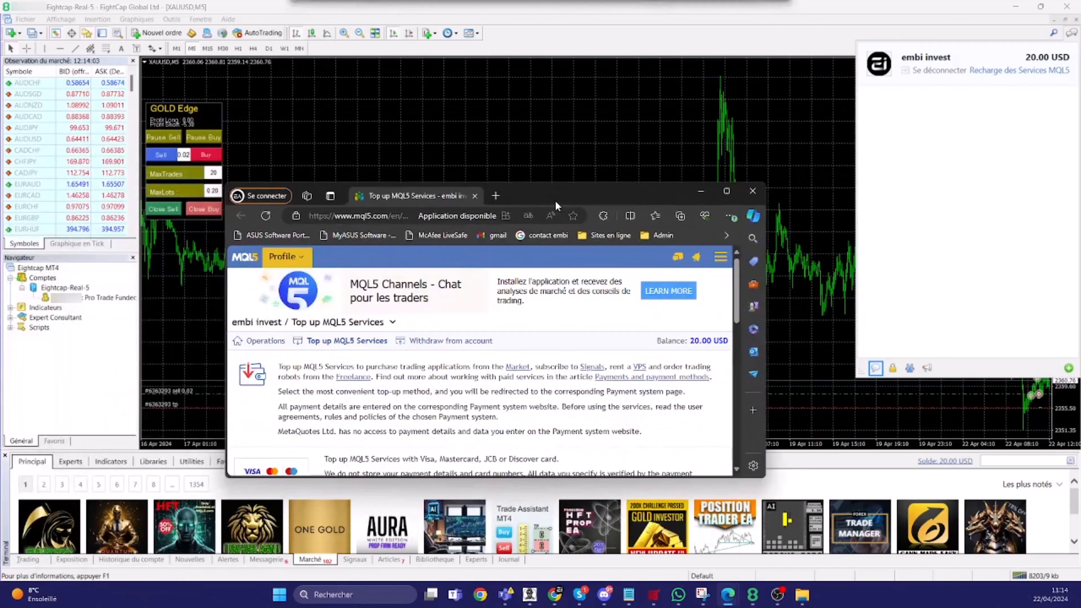
scroll(516, 313, down, 4)
scroll(517, 313, down, 6)
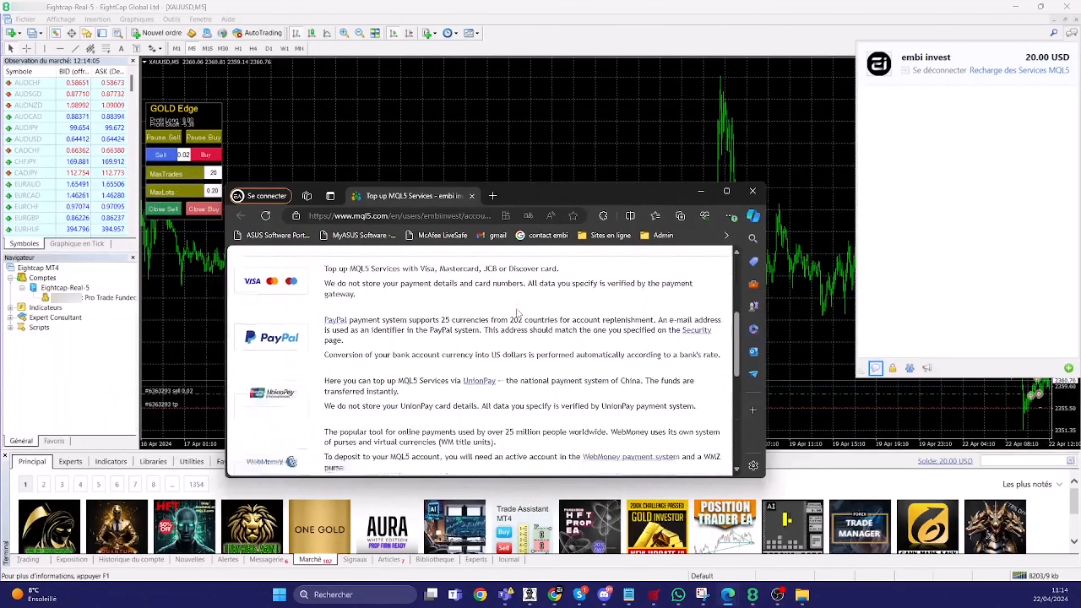
scroll(516, 313, up, 7)
click(271, 344)
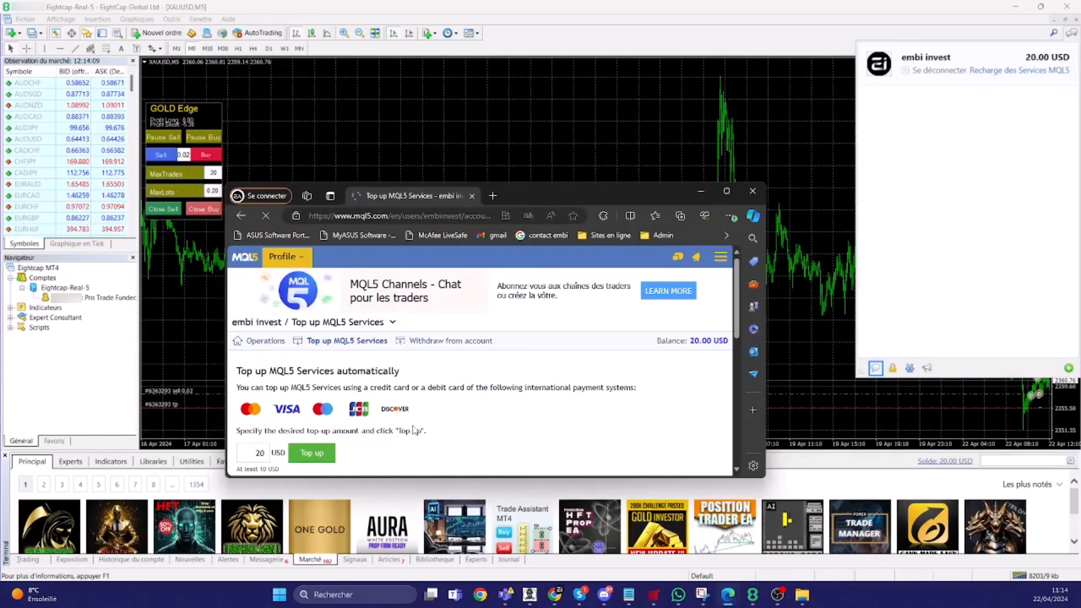
scroll(475, 468, down, 4)
scroll(416, 430, up, 3)
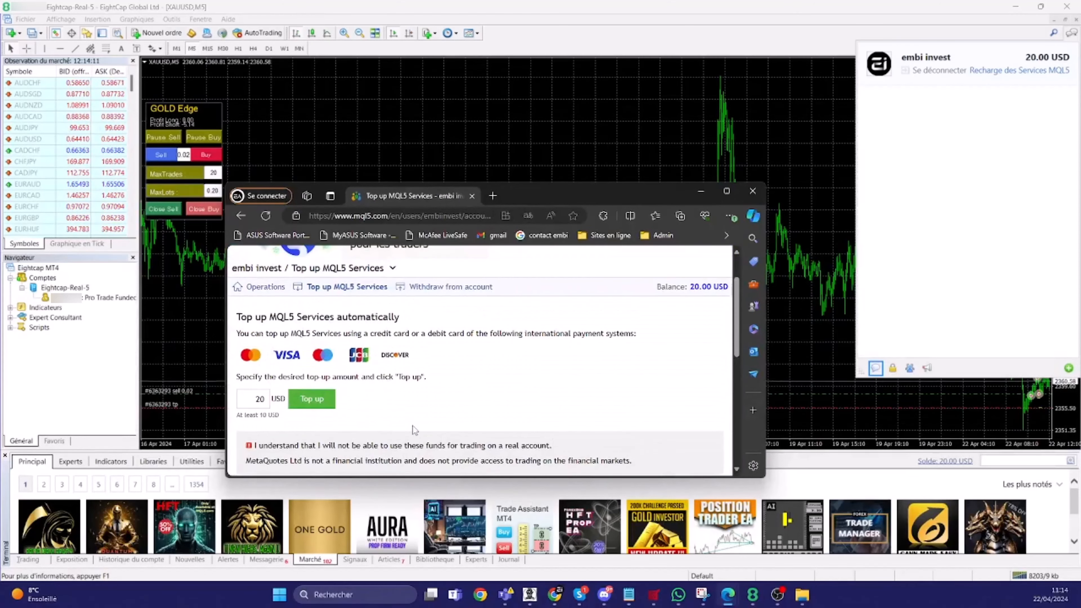
scroll(415, 430, down, 1)
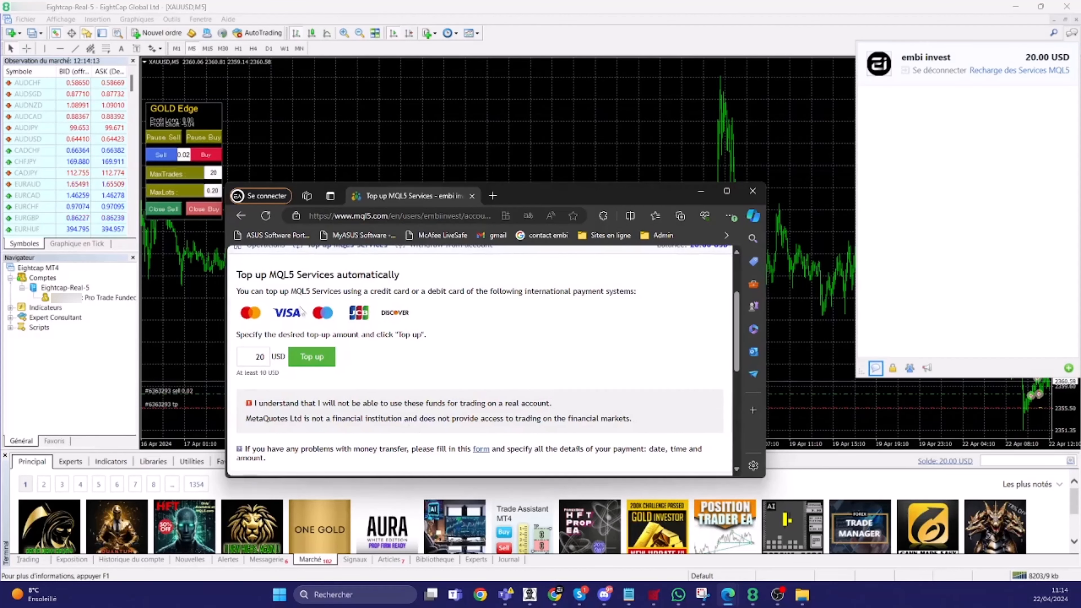
click(753, 191)
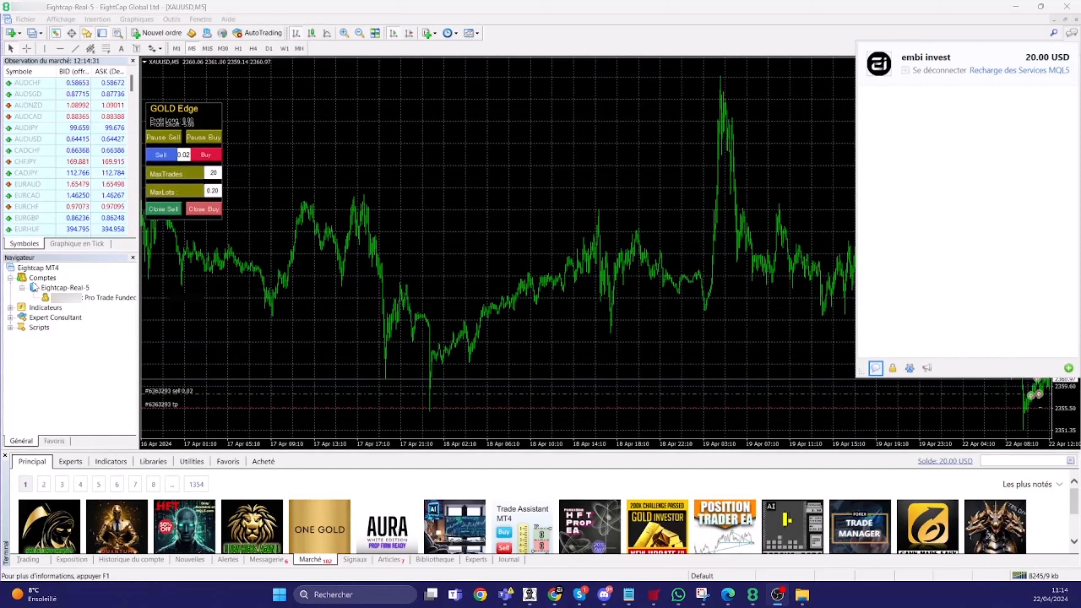
Step: Start registering a virtual server for the Pro Trade Funded account and choose the 1-month plan at 18.00 USD
right_click(87, 301)
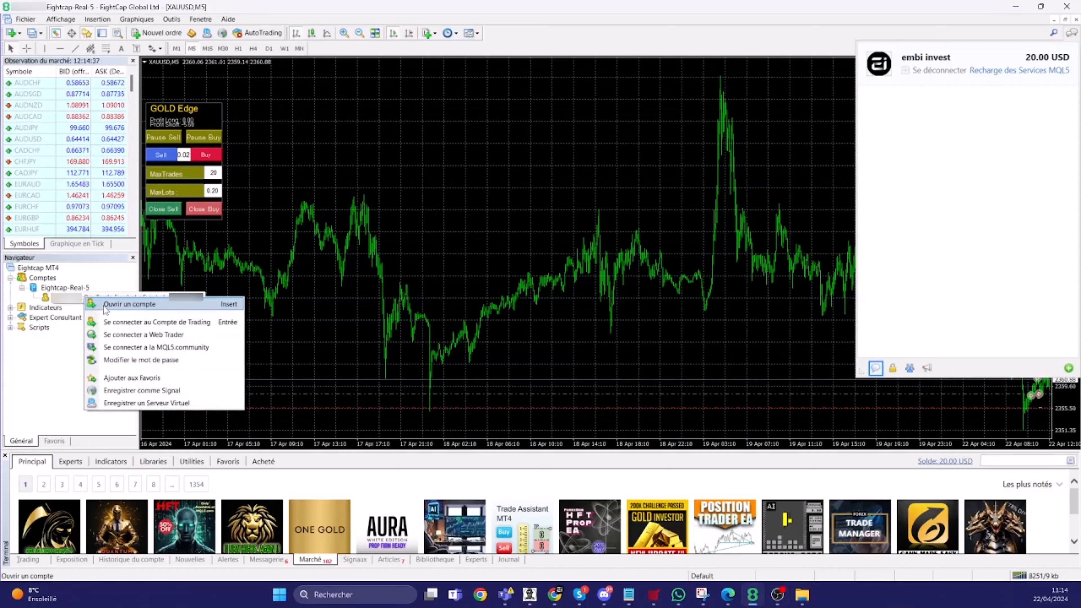
click(135, 403)
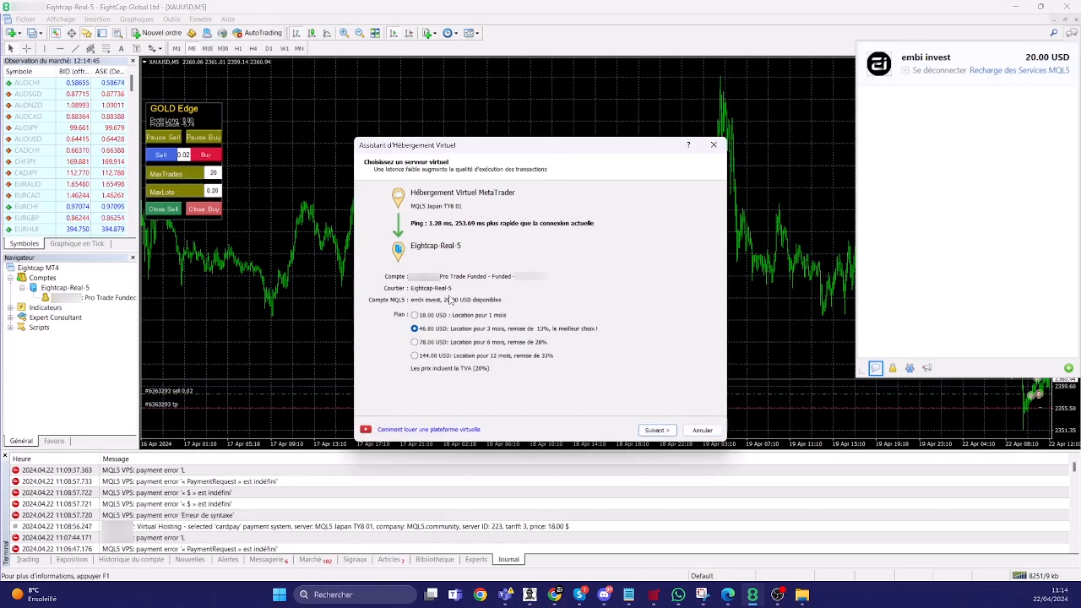
click(415, 316)
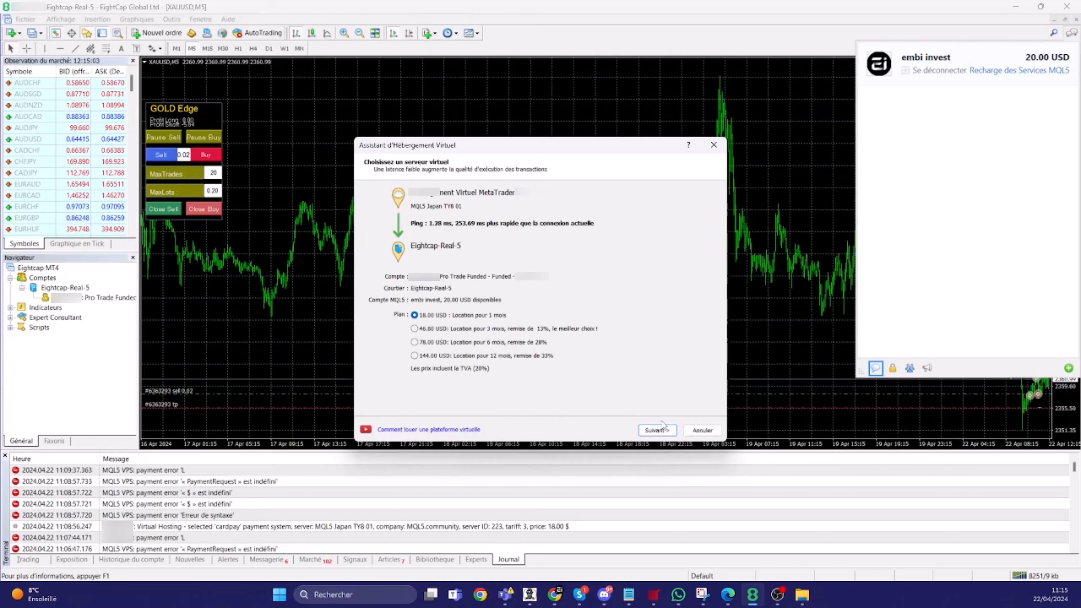
click(658, 429)
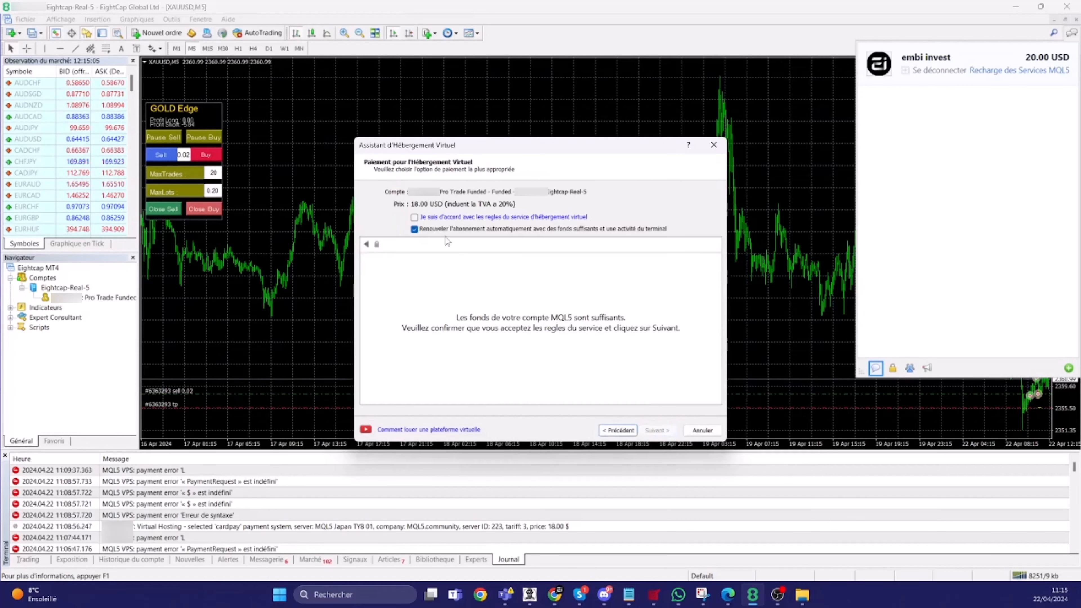
Step: Accept the virtual hosting rules with automatic renewal enabled, and complete the rental by migrating accounts, charts, signal, indicators, experts and settings
click(414, 217)
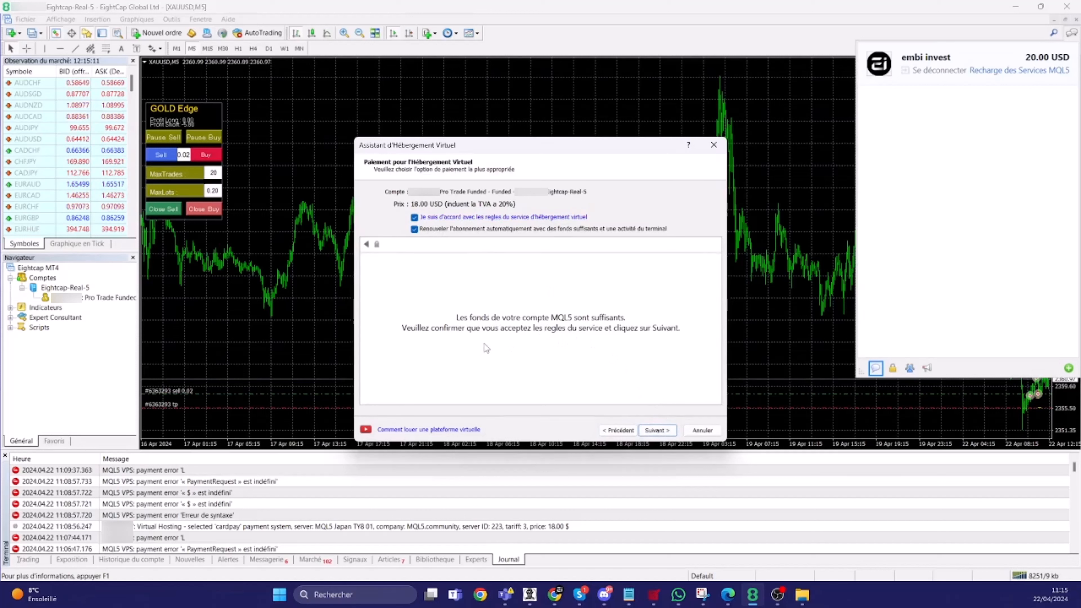
click(656, 431)
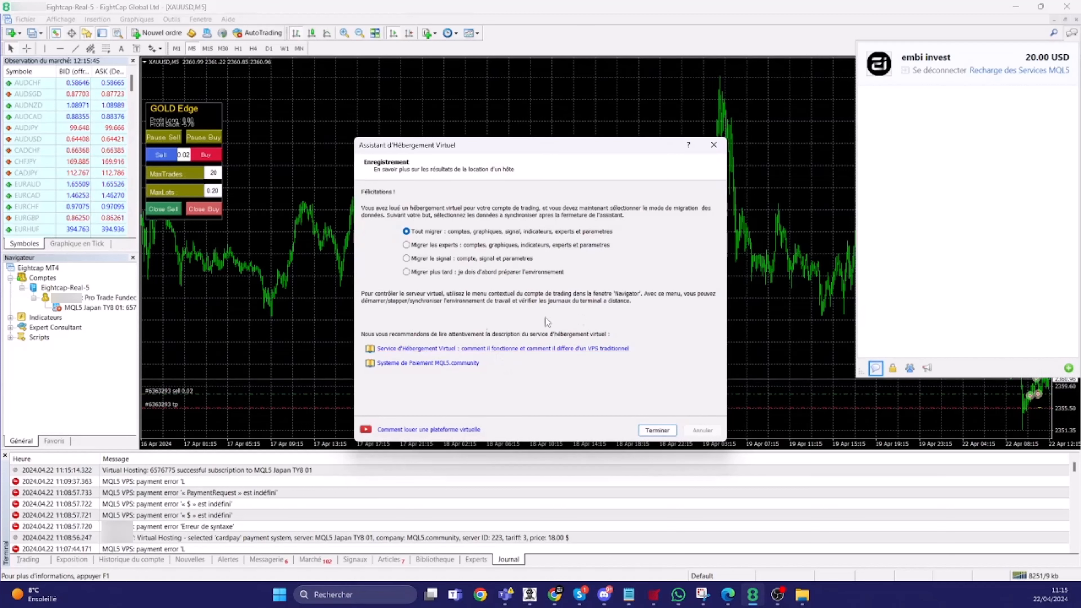
click(650, 427)
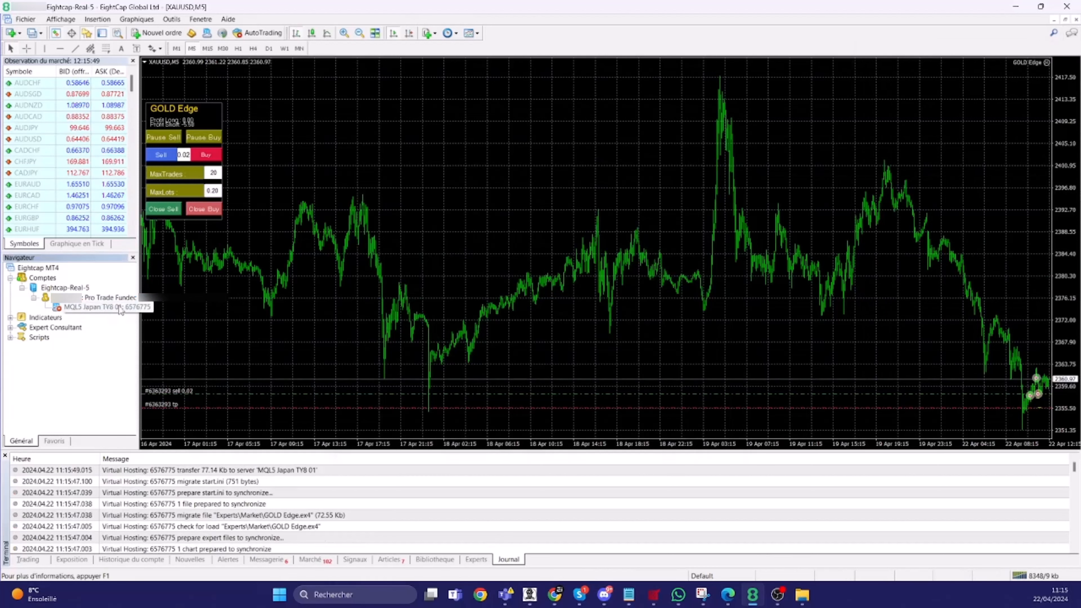
Step: Review the management options for the rented MQL5 Japan server before and after startup, including synchronisation, stopping the server and cancelling hosting
right_click(96, 306)
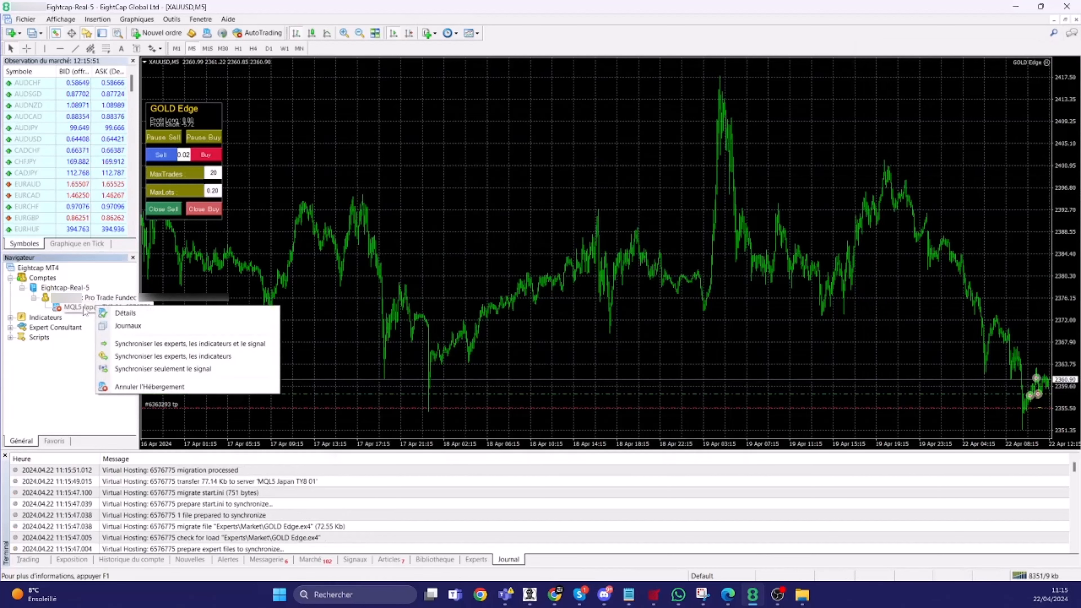
click(60, 360)
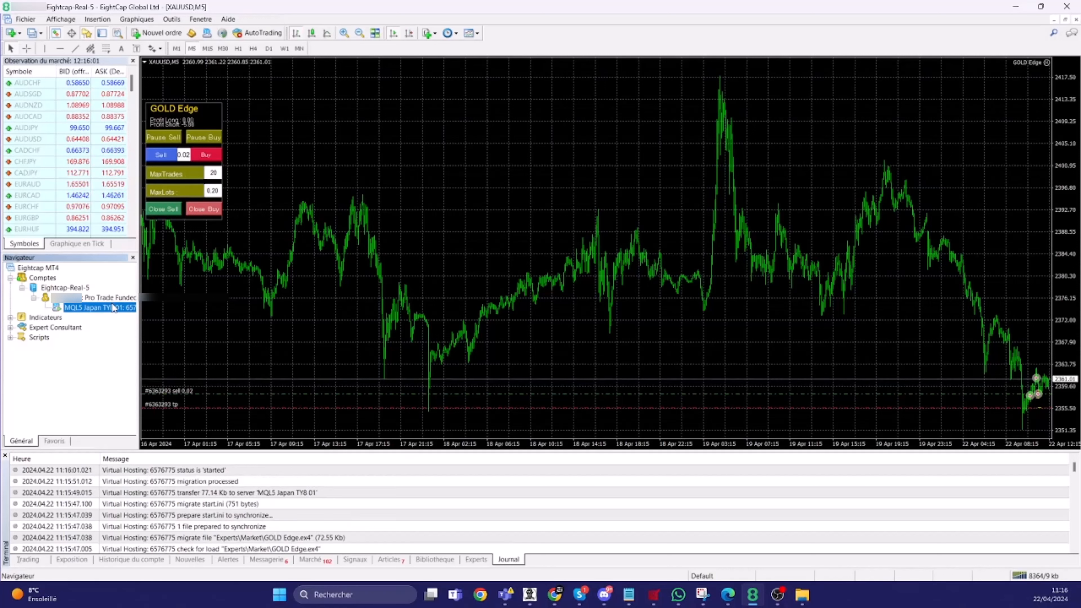
mouse_move(114, 307)
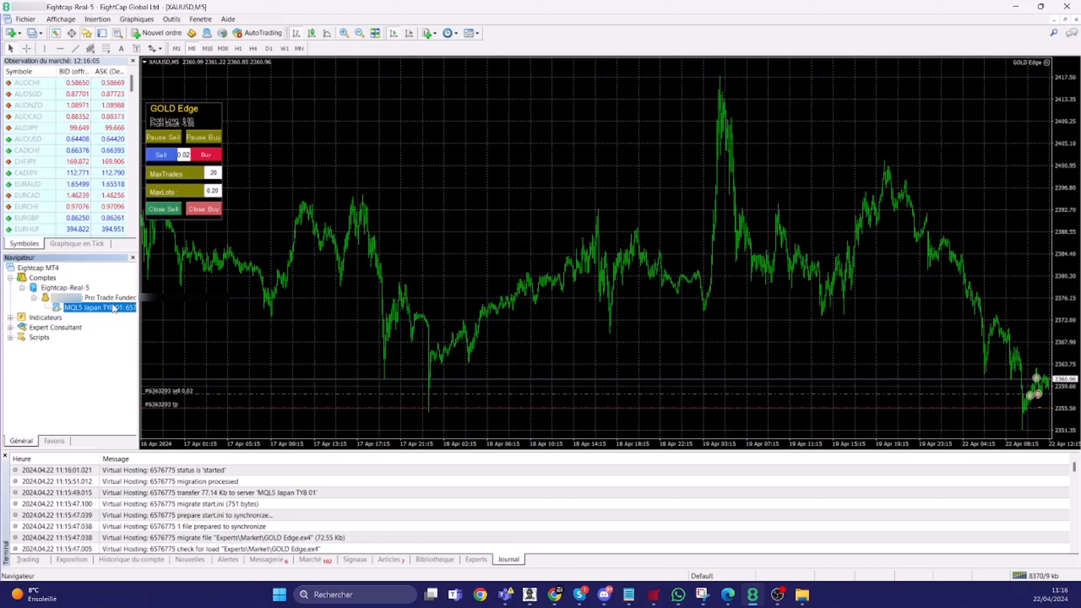
right_click(101, 307)
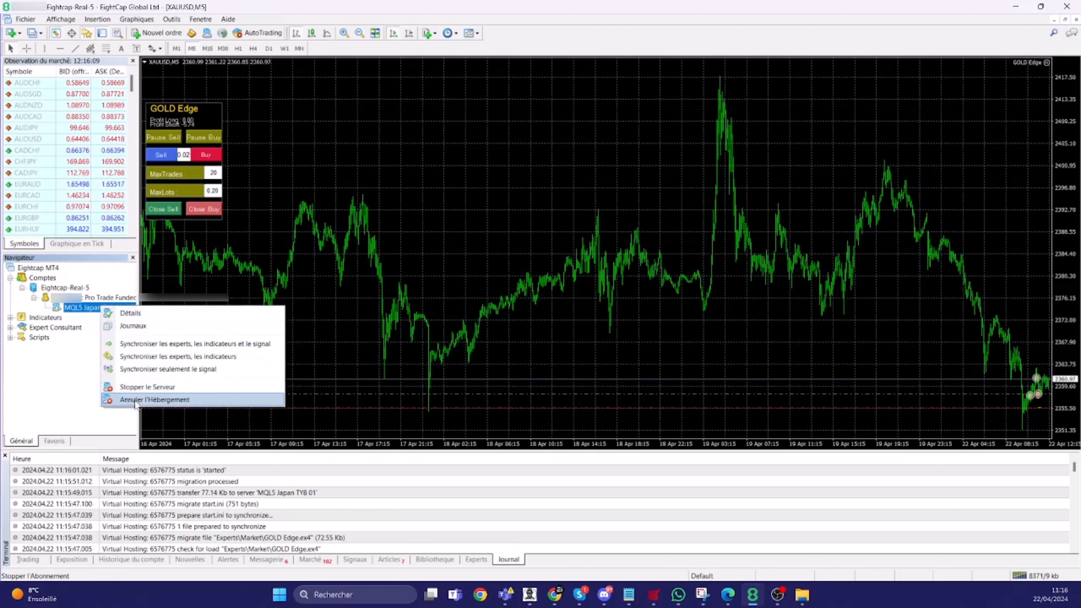
click(16, 393)
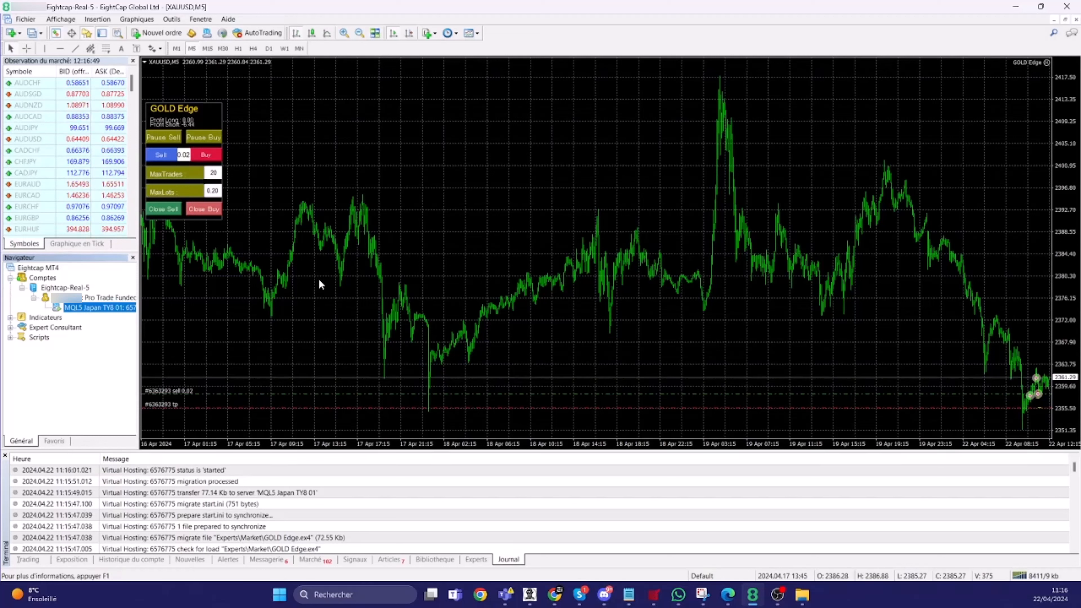
Step: Check the rental period of the MQL5 Japan server under the trading account and select its entry
mouse_move(117, 314)
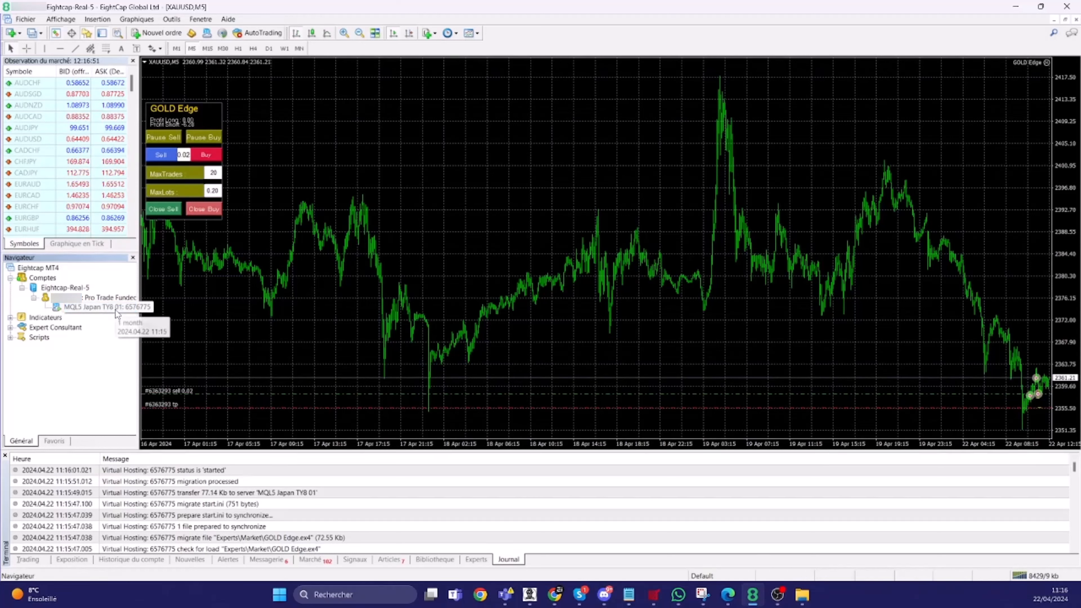
click(116, 309)
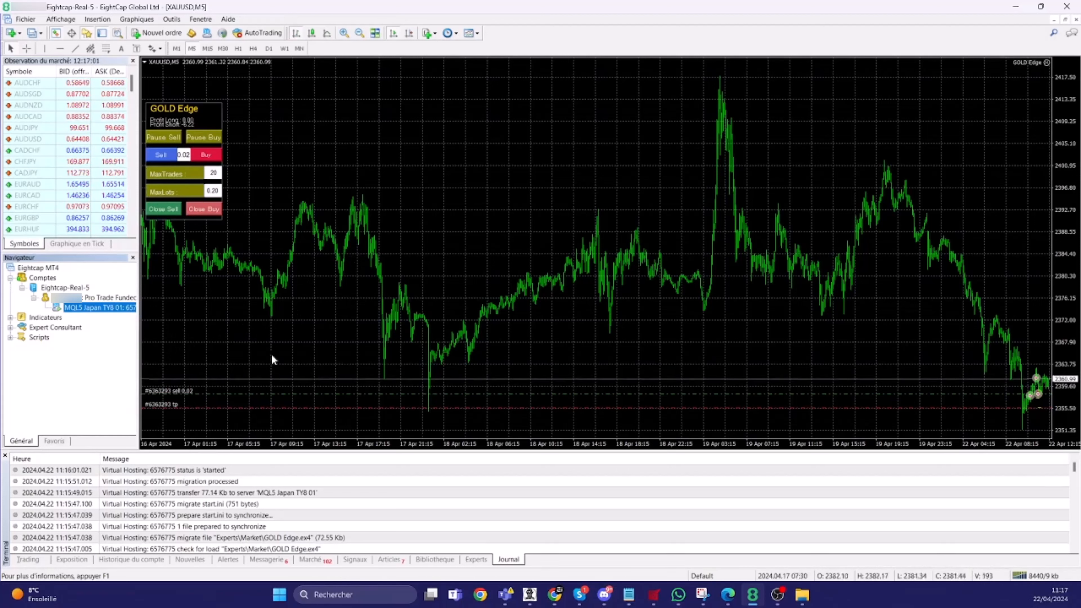
click(97, 310)
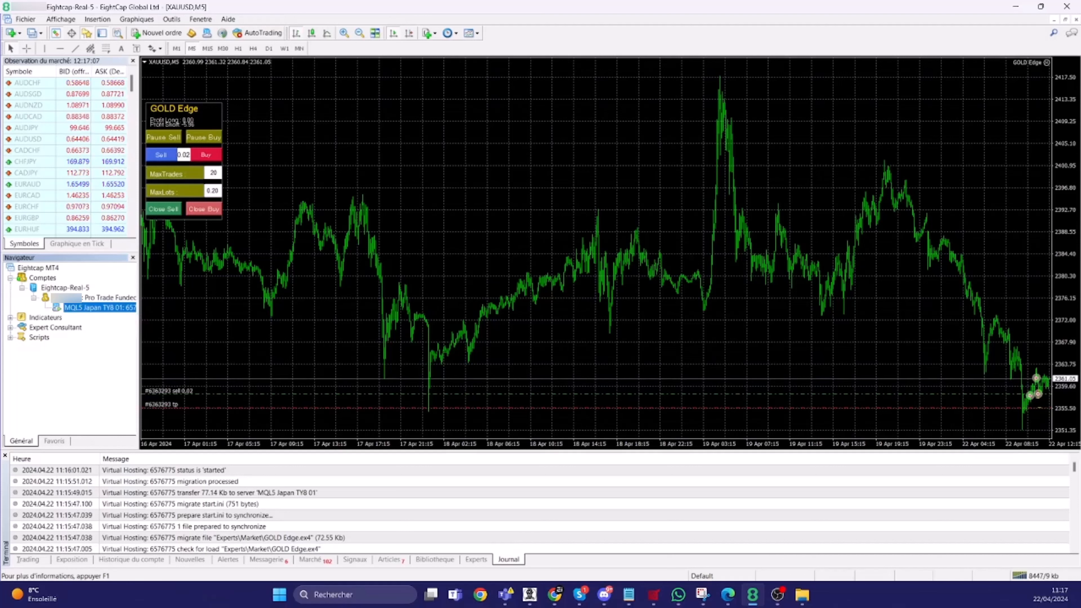